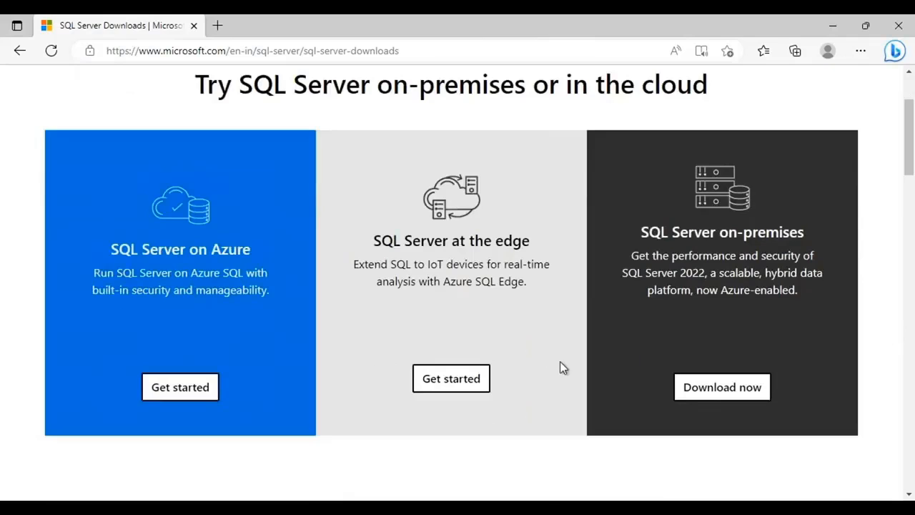
# Download the free SQL Server 2022 Express edition and open the downloaded installer SQL2022-SSEI-Expr.exe
pyautogui.scroll(-3, 561, 365)
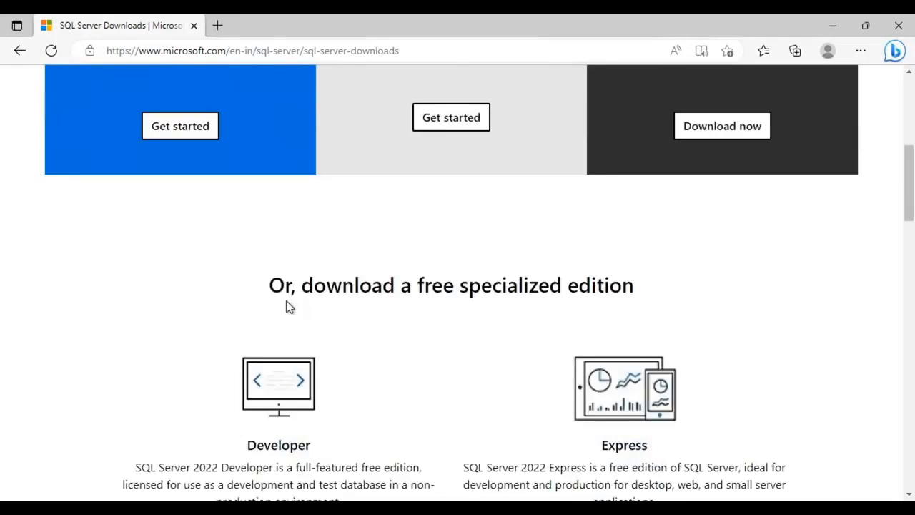
pyautogui.moveTo(262, 293); pyautogui.dragTo(659, 302)
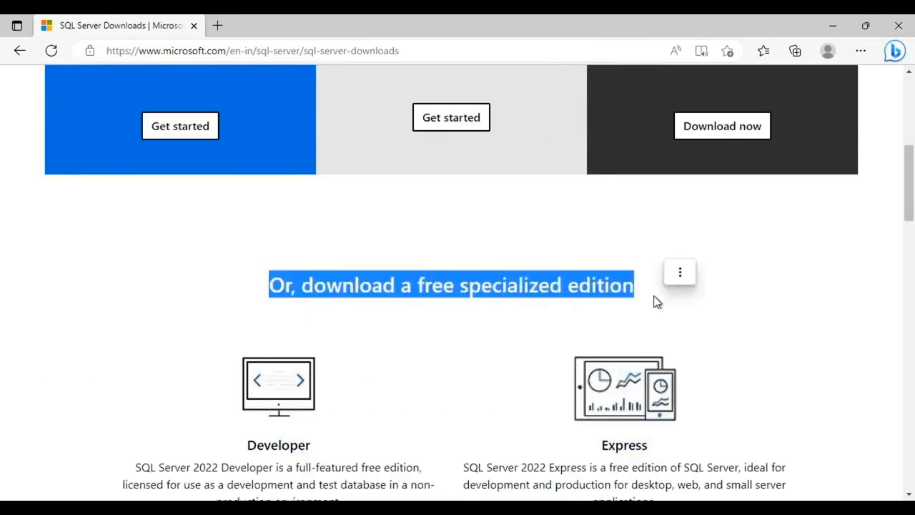
pyautogui.click(823, 404)
pyautogui.scroll(-2, 822, 404)
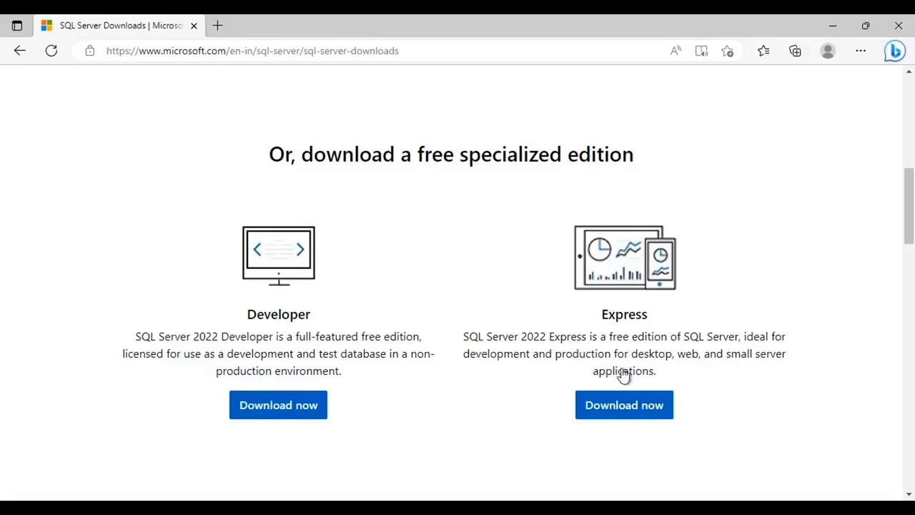
pyautogui.click(628, 415)
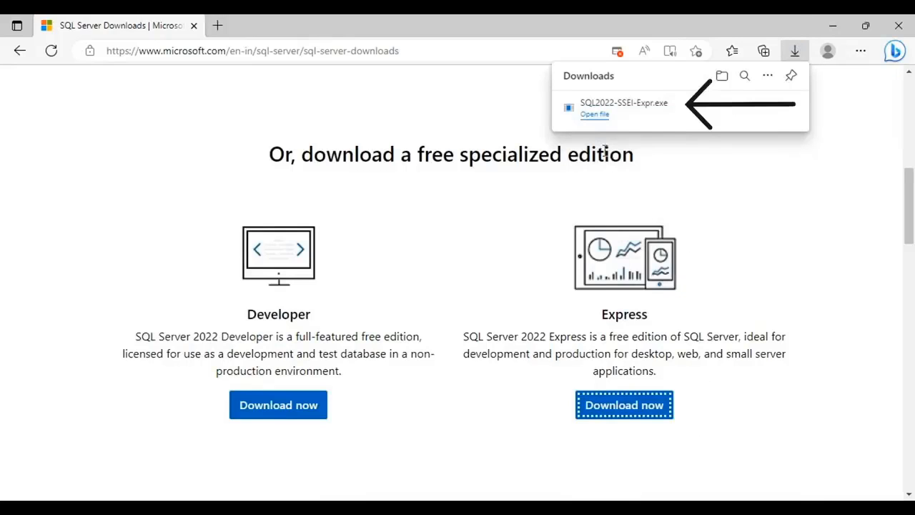
pyautogui.click(595, 115)
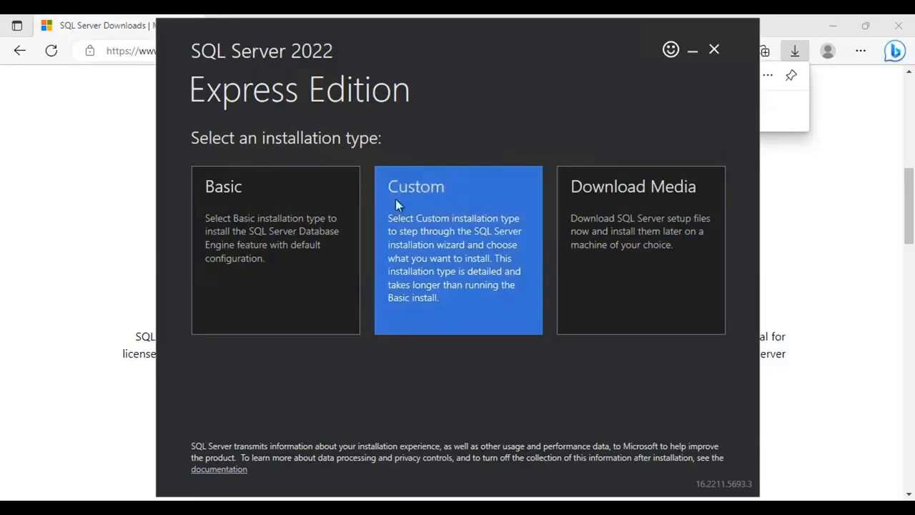
# Choose the Custom installation type and install with the media location kept at C:\SQL2022
pyautogui.click(415, 204)
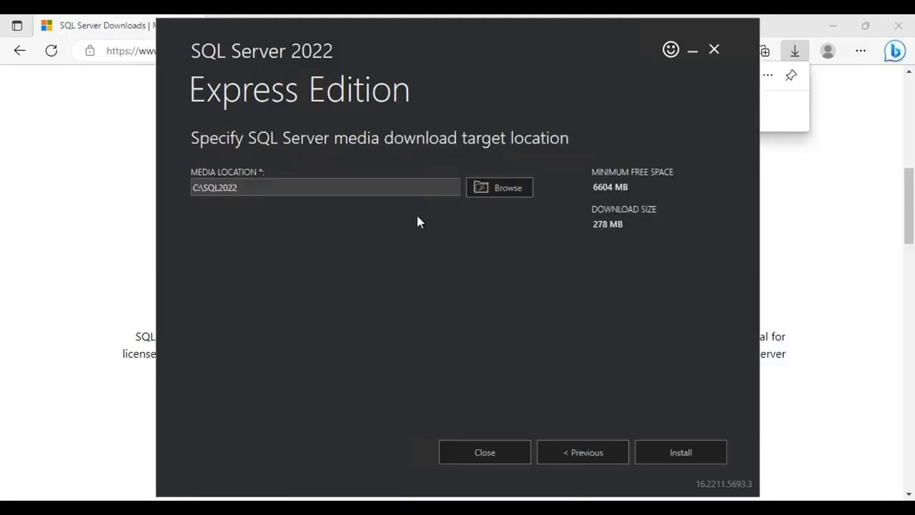
pyautogui.click(204, 189)
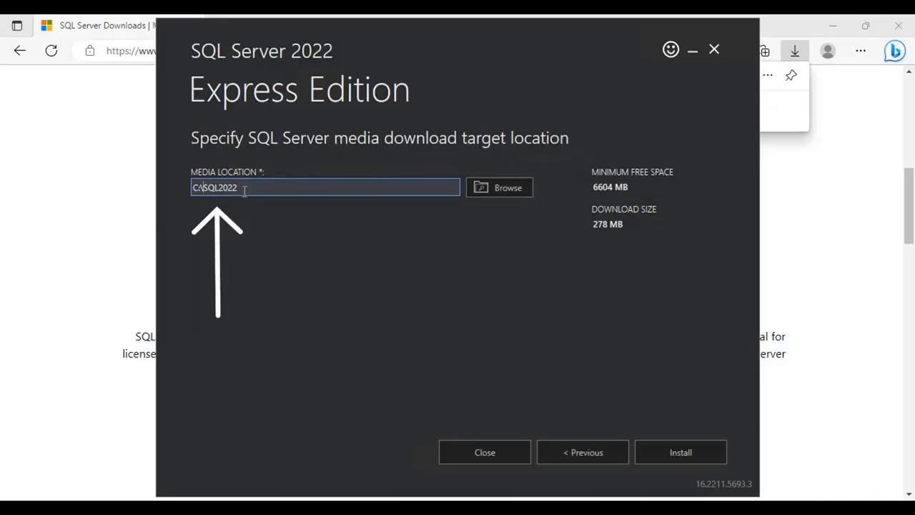
pyautogui.moveTo(194, 188); pyautogui.dragTo(228, 187)
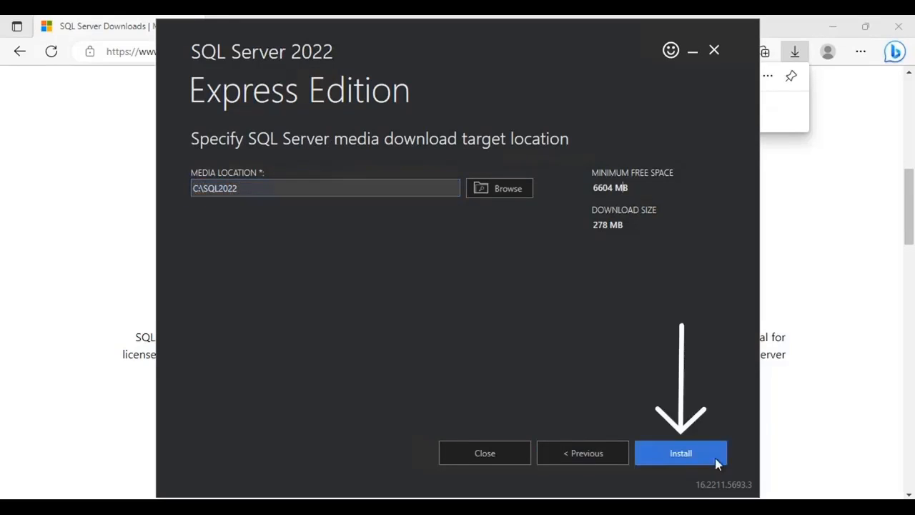
pyautogui.click(695, 454)
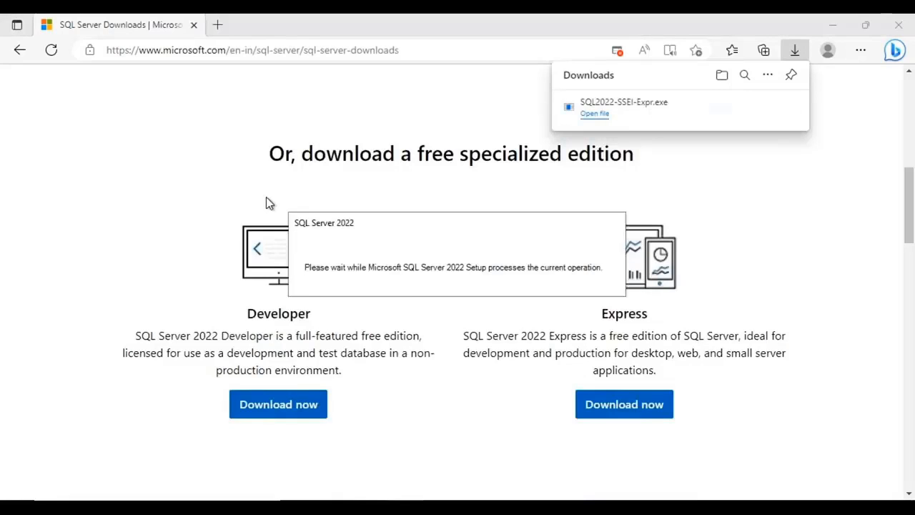
# Close the browser and launch a new SQL Server standalone installation from the SQL Server Installation Center
pyautogui.click(829, 207)
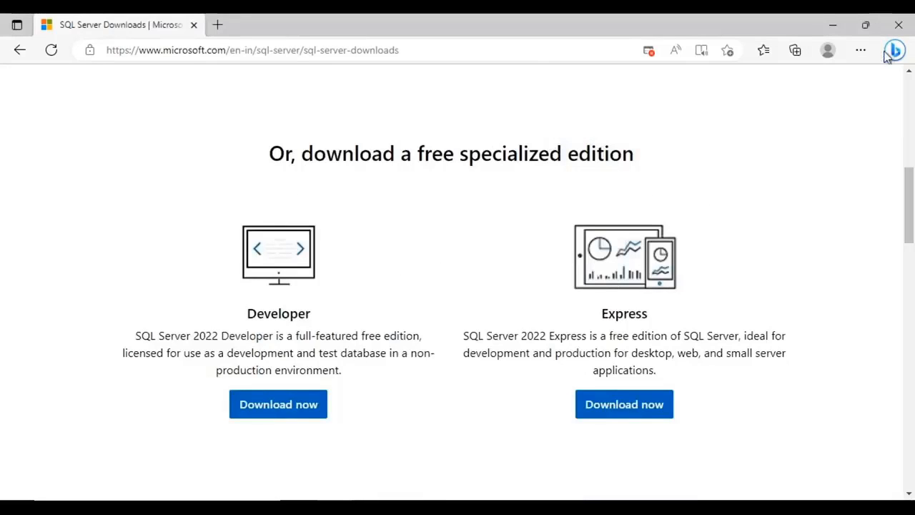
pyautogui.click(900, 26)
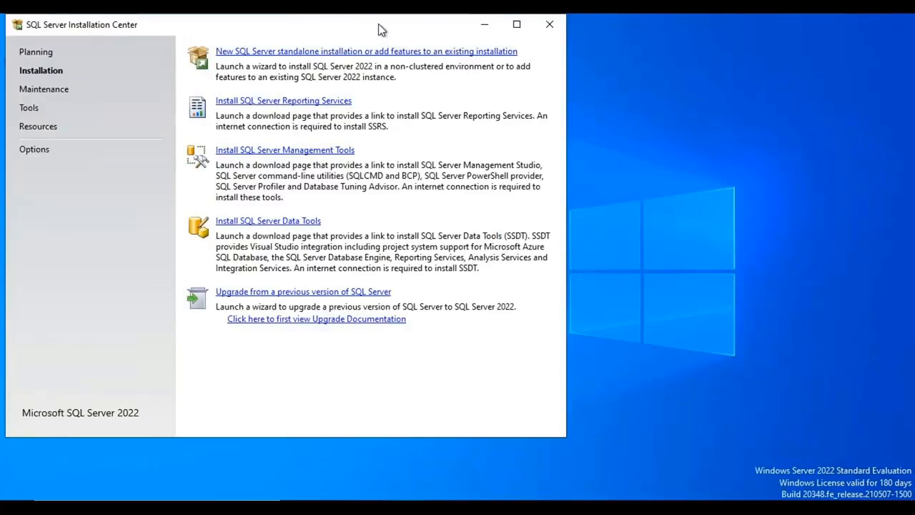
pyautogui.moveTo(379, 30)
pyautogui.mouseDown()
pyautogui.moveTo(461, 65)
pyautogui.moveTo(525, 59)
pyautogui.mouseUp()
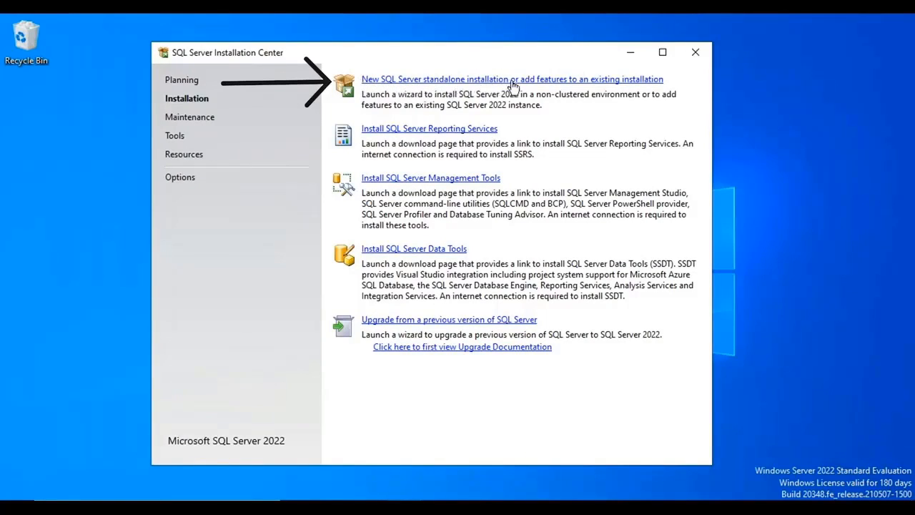
pyautogui.click(609, 83)
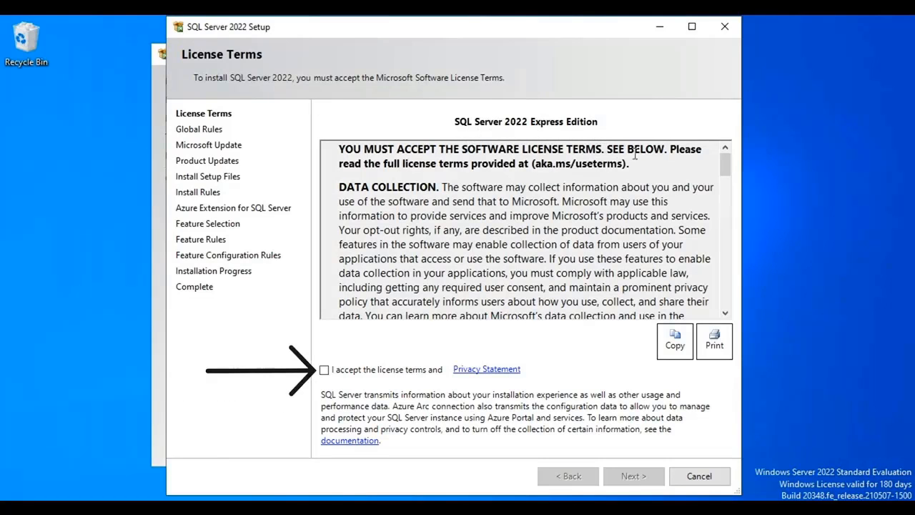
# Review and accept the SQL Server 2022 Express license terms, and continue the setup
pyautogui.moveTo(725, 163); pyautogui.dragTo(735, 323)
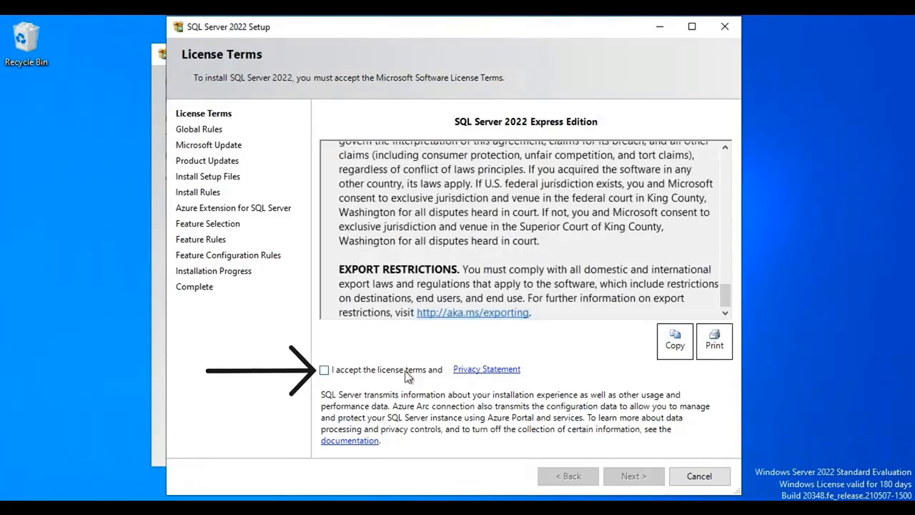
pyautogui.click(325, 370)
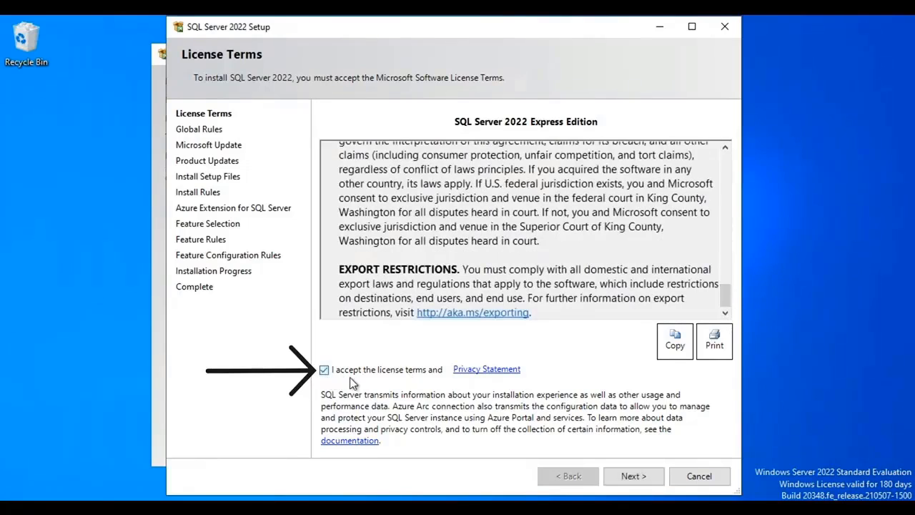
pyautogui.click(634, 476)
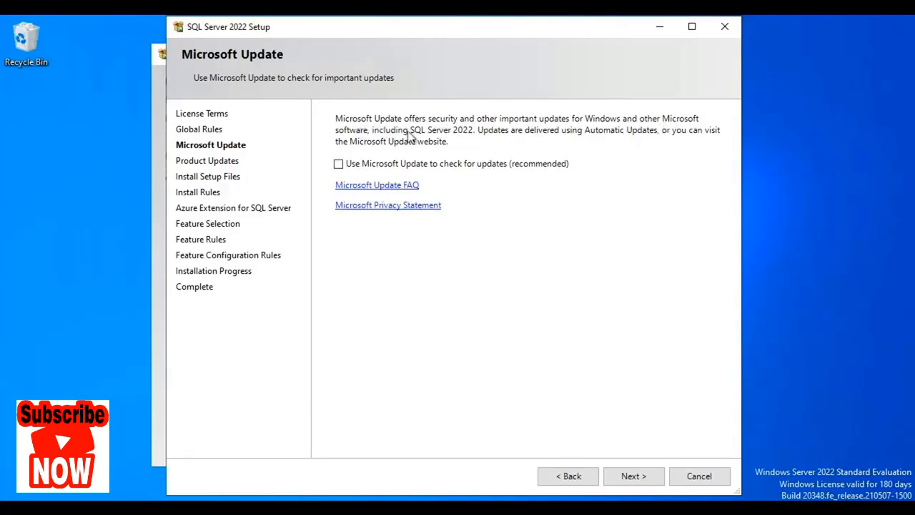
# Continue past the Microsoft Update and Install Rules pages, and exclude the Azure Extension for SQL Server
pyautogui.click(634, 476)
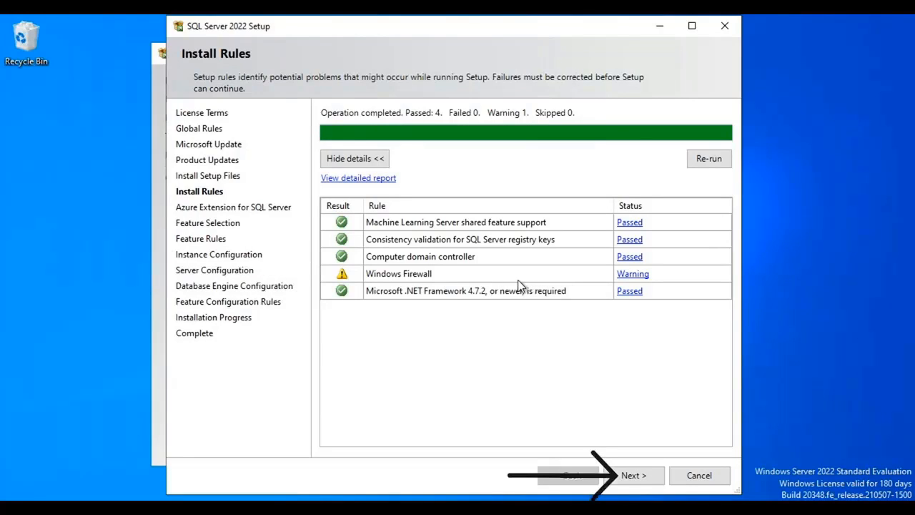
pyautogui.click(640, 479)
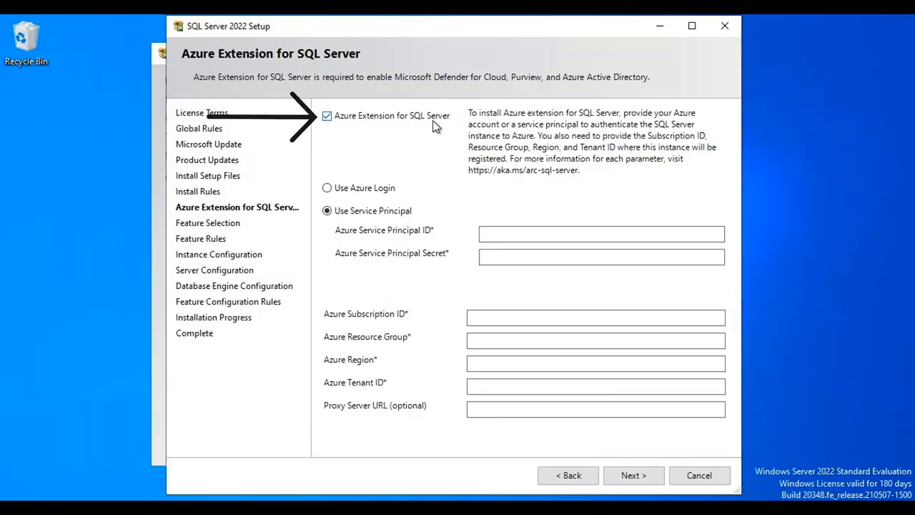
pyautogui.click(326, 119)
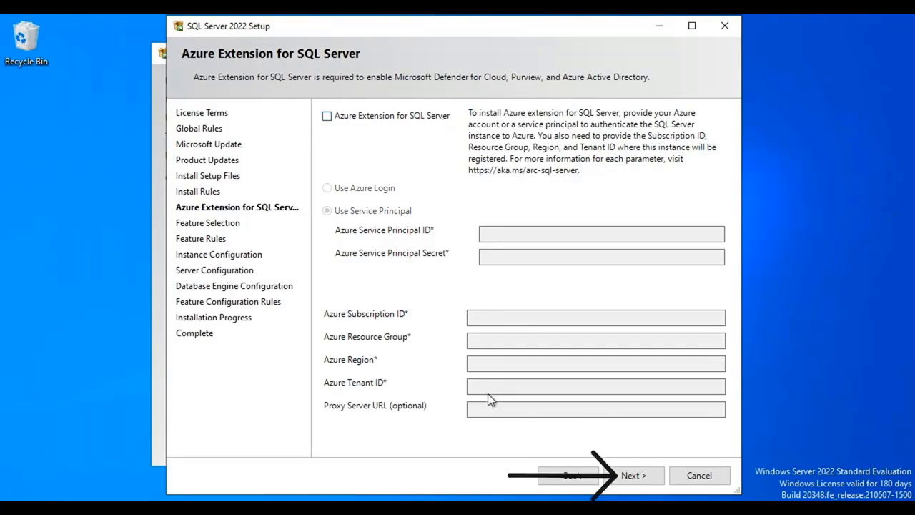
pyautogui.click(633, 476)
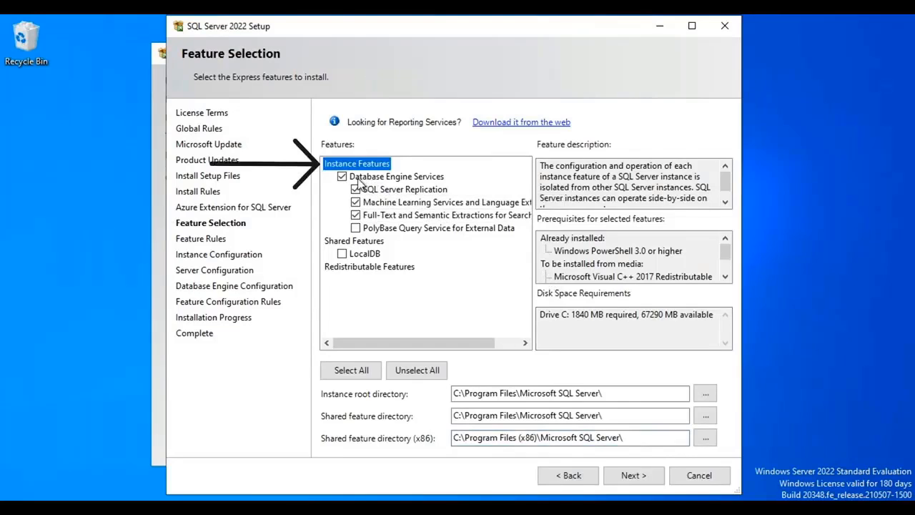
# Keep the default feature selection and the named instance SQLExpress with instance ID SQLEXPRESS
pyautogui.click(641, 478)
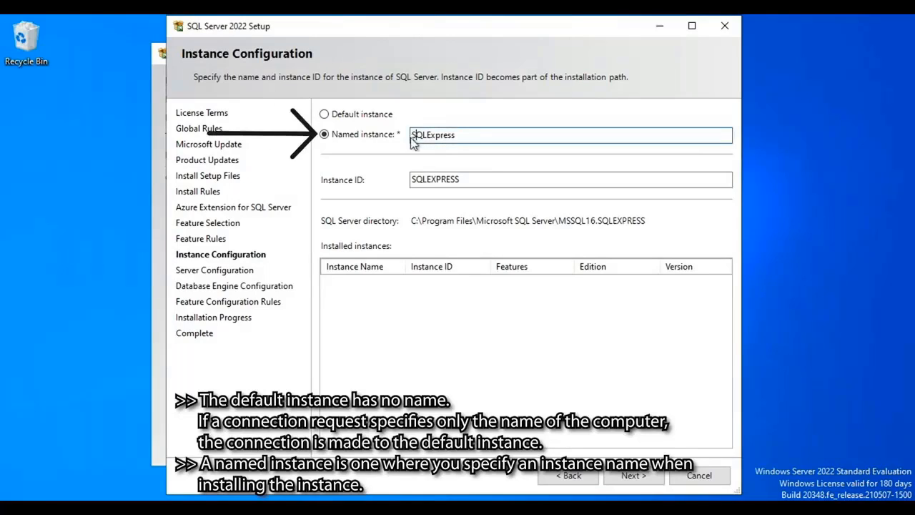
pyautogui.moveTo(412, 136); pyautogui.dragTo(466, 140)
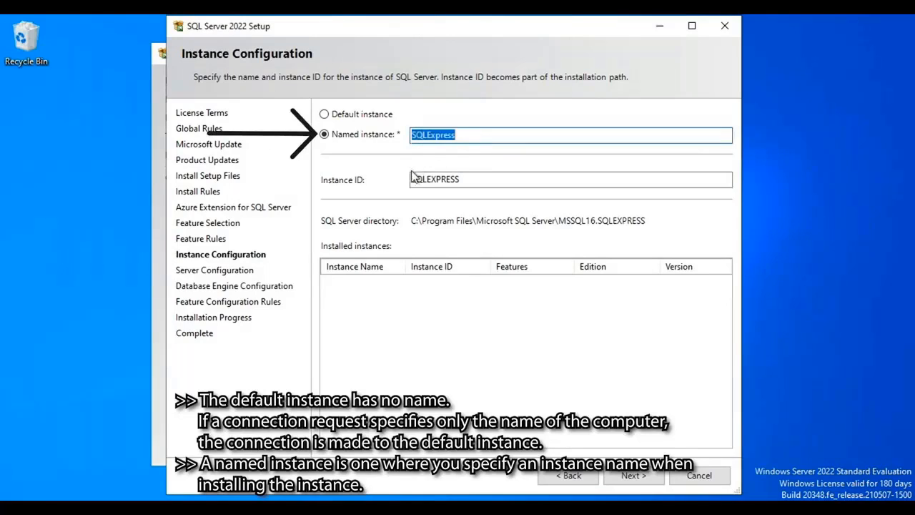
pyautogui.moveTo(412, 179); pyautogui.dragTo(465, 180)
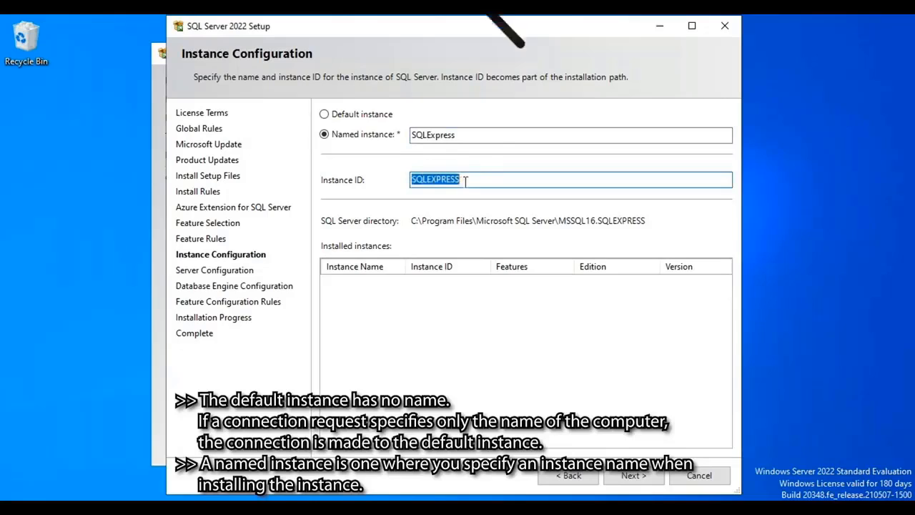
pyautogui.click(473, 180)
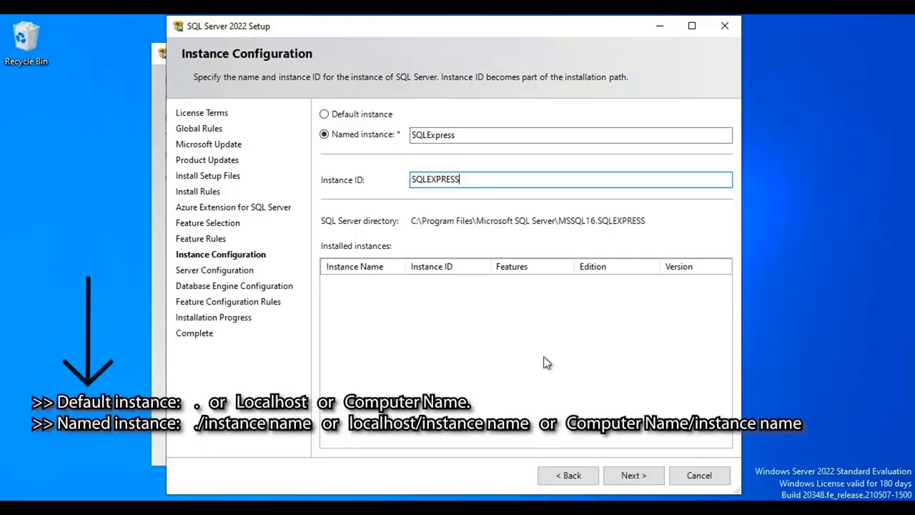
pyautogui.click(638, 477)
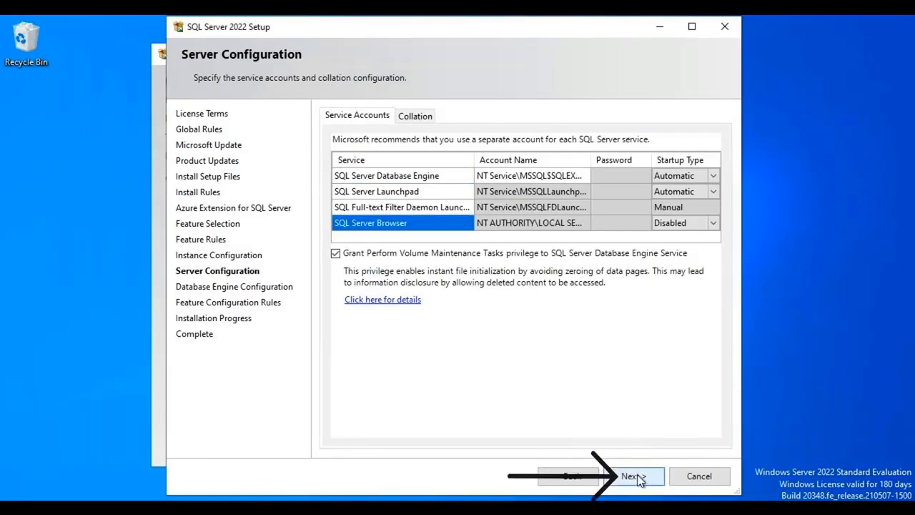
# Keep the default service accounts and Windows authentication mode, and run the installation
pyautogui.click(637, 476)
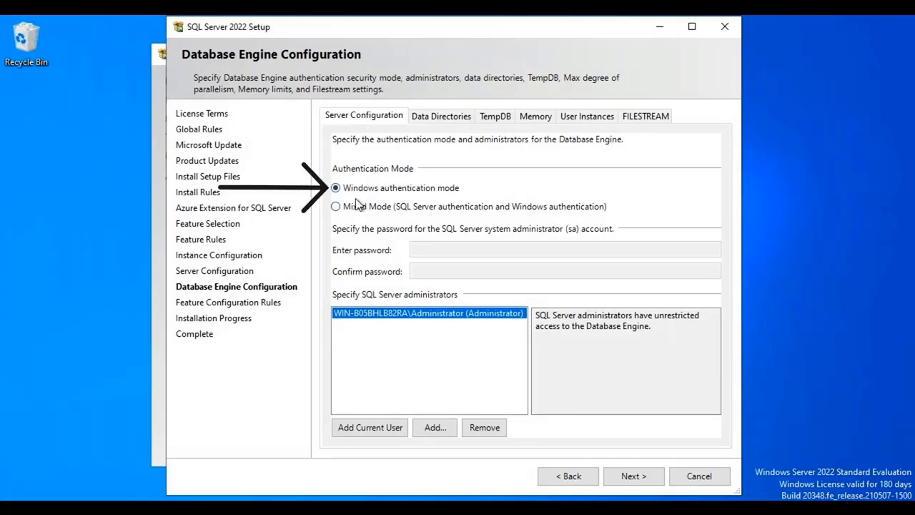
pyautogui.click(634, 475)
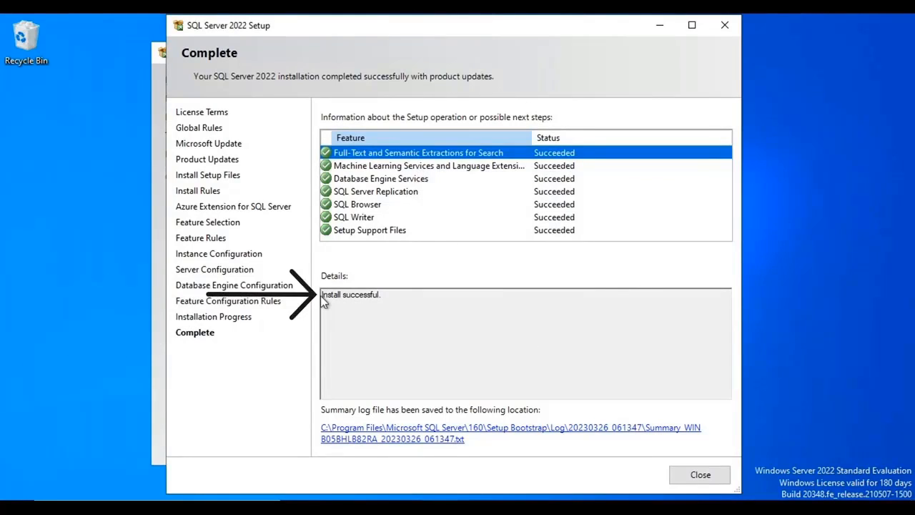
# Check the installation details on the Complete page and close the SQL Server 2022 setup wizard
pyautogui.moveTo(322, 296); pyautogui.dragTo(389, 297)
pyautogui.click(404, 298)
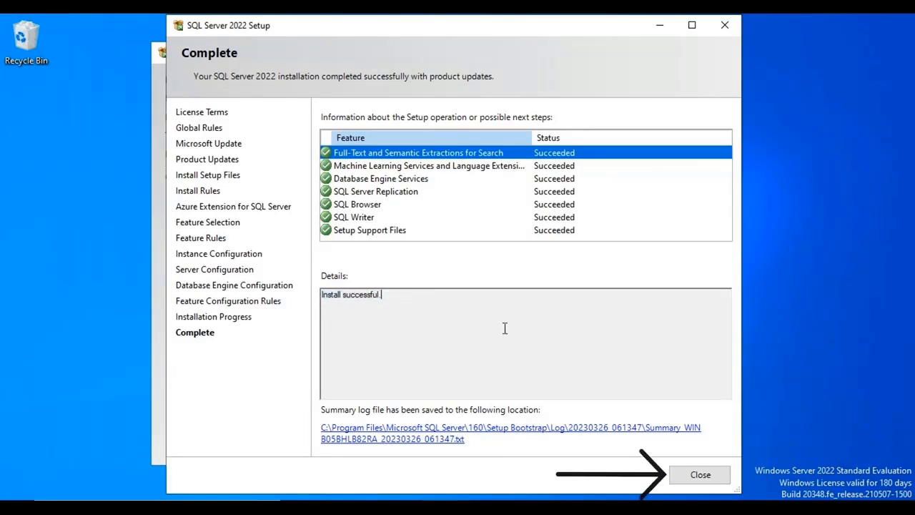
pyautogui.click(703, 477)
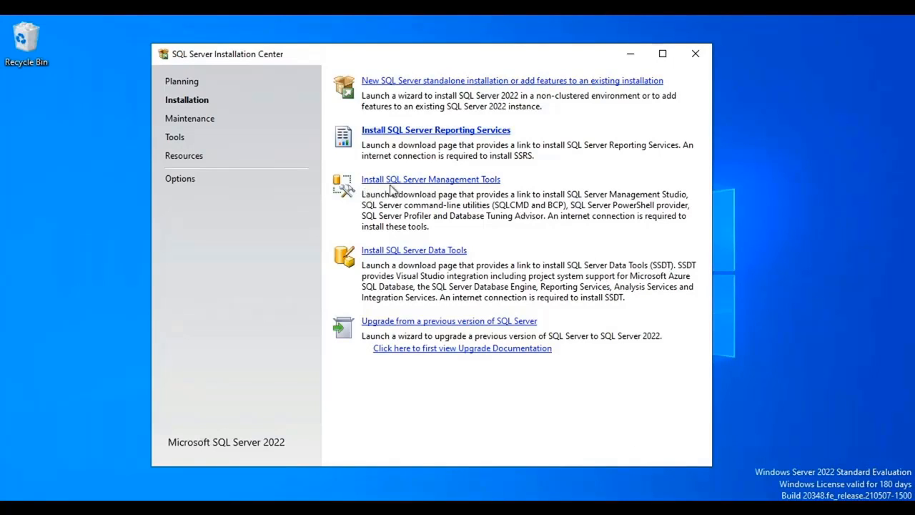
# Download SQL Server Management Studio (SSMS) 19.0.2 through the Installation Center's management tools link, and run SSMS-Setup-ENU.exe with the browser minimized
pyautogui.click(491, 183)
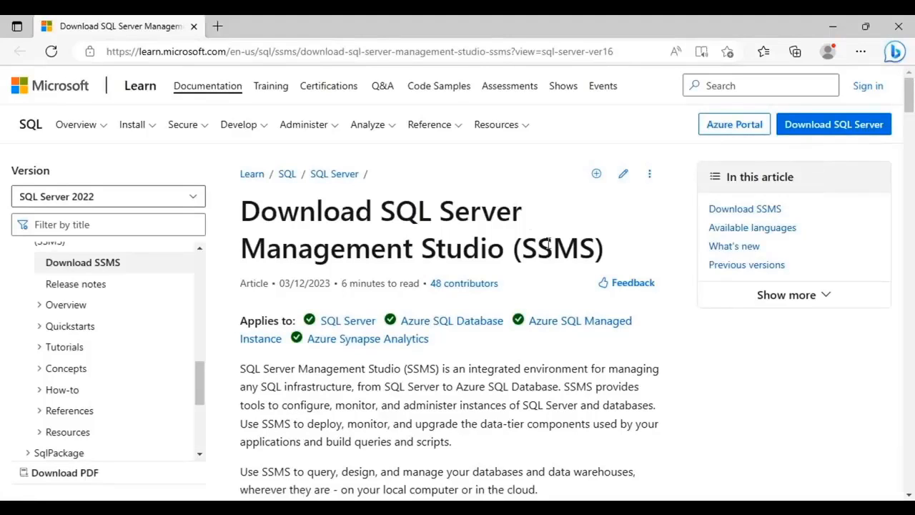
pyautogui.scroll(-1, 697, 347)
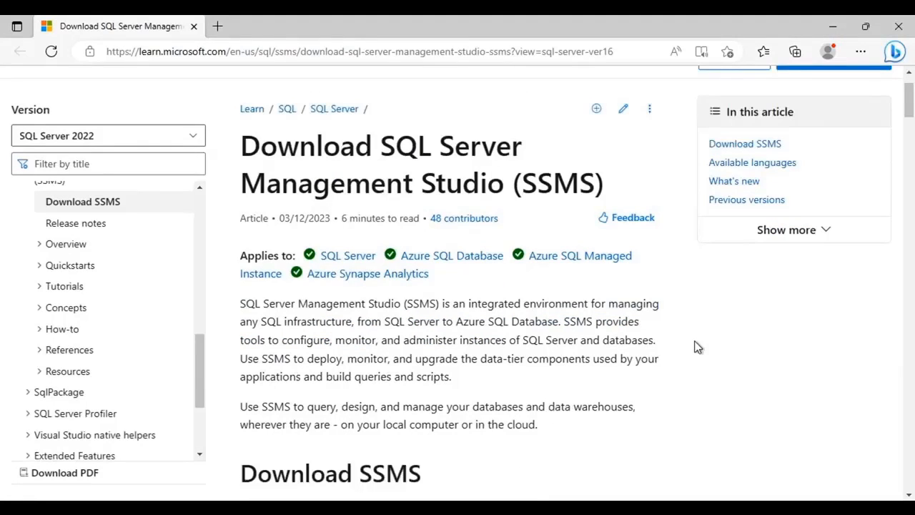
pyautogui.scroll(-3, 698, 347)
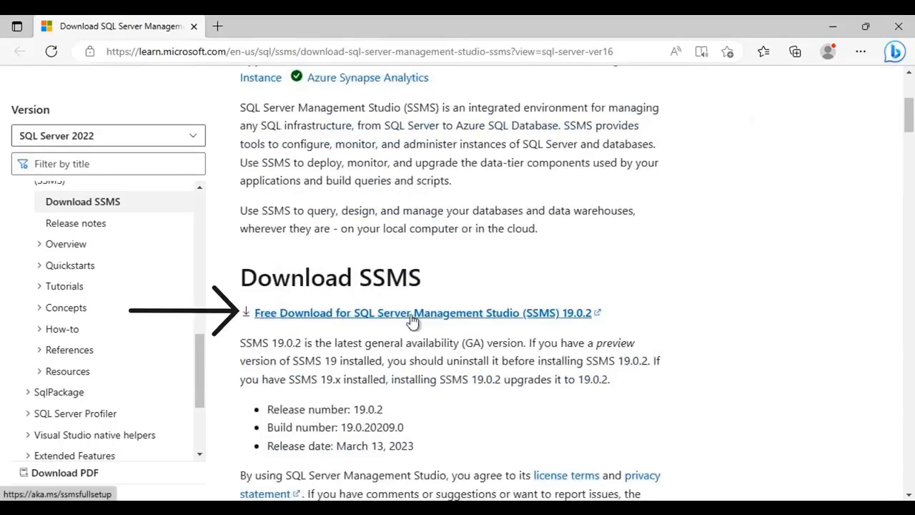
pyautogui.click(448, 320)
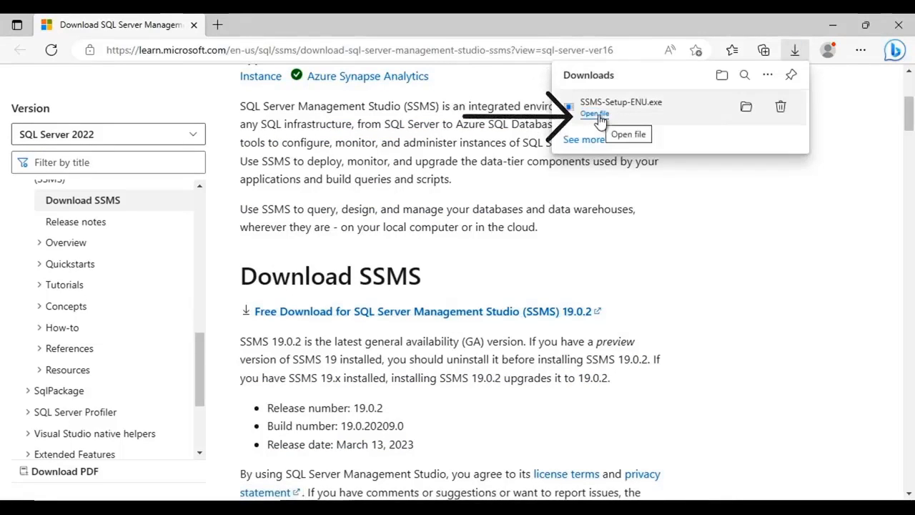
pyautogui.click(596, 114)
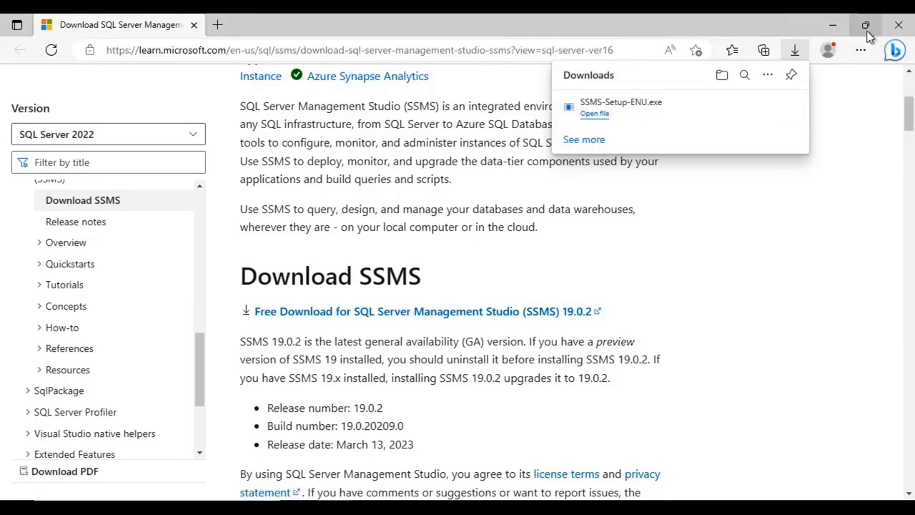
pyautogui.click(834, 26)
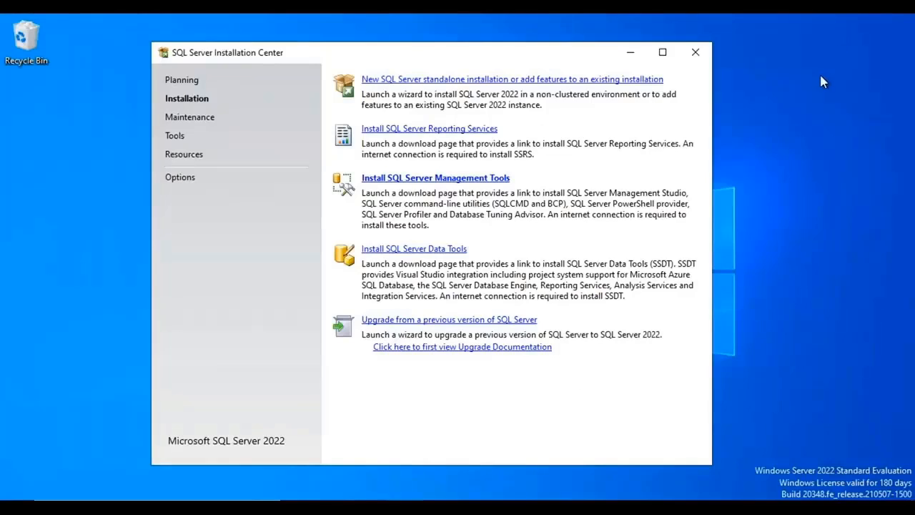
# Install SQL Server Management Studio 19.0.2 in the default location, and close its finished setup and the SQL Server Installation Center
pyautogui.click(632, 53)
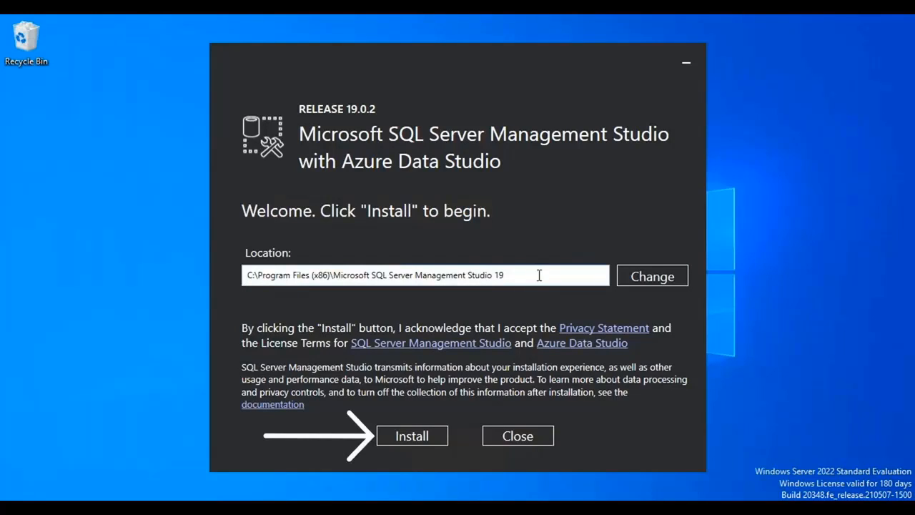
pyautogui.click(415, 435)
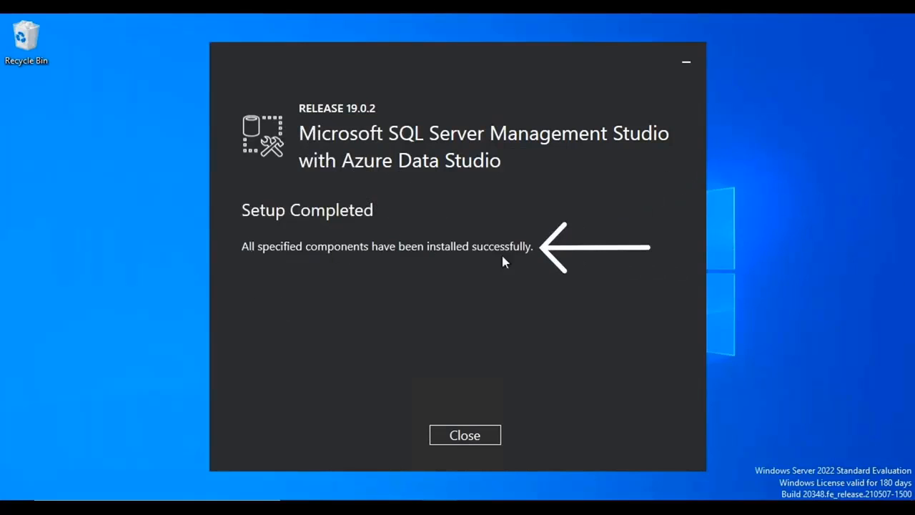
pyautogui.click(466, 438)
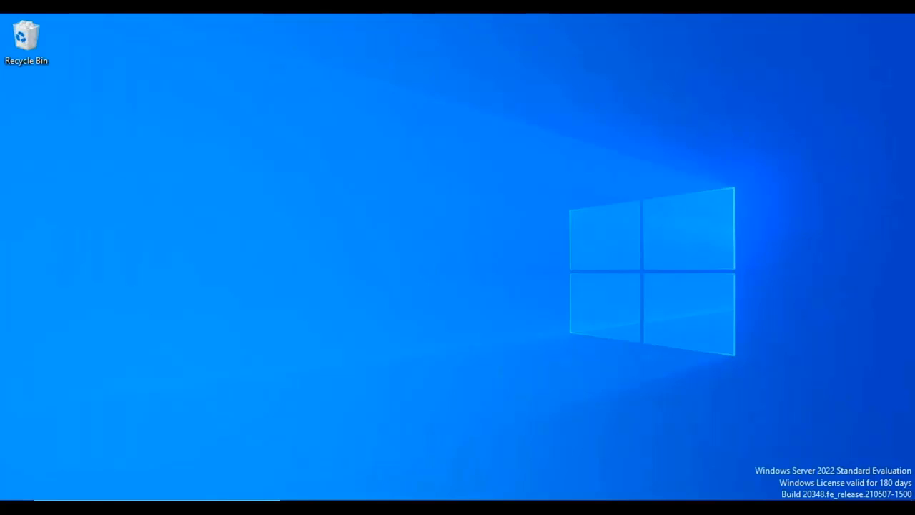
pyautogui.click(404, 507)
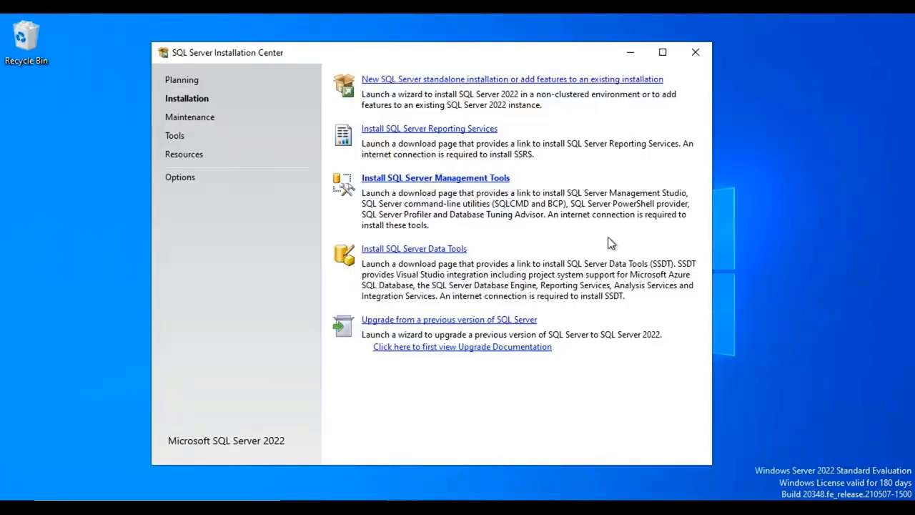
pyautogui.click(696, 57)
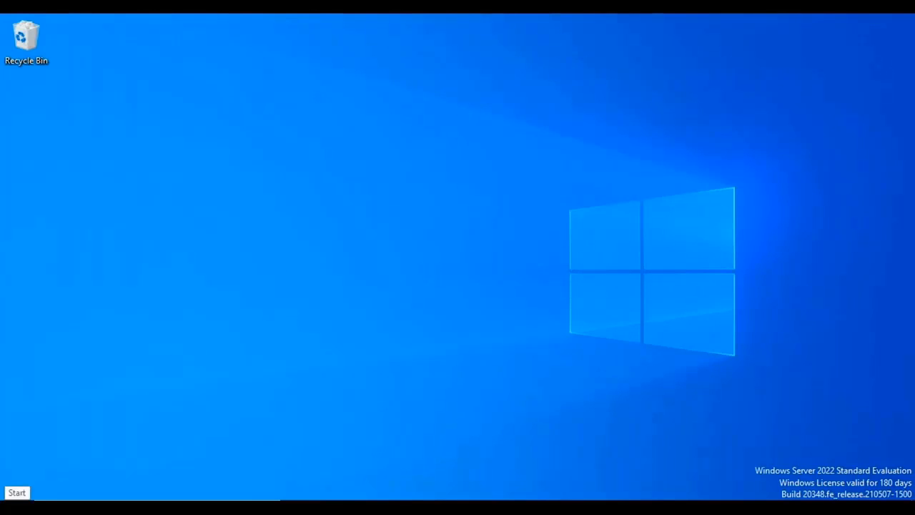
# Launch SQL Server Management Studio from the Microsoft SQL Server Tools 19 program group
pyautogui.click(15, 499)
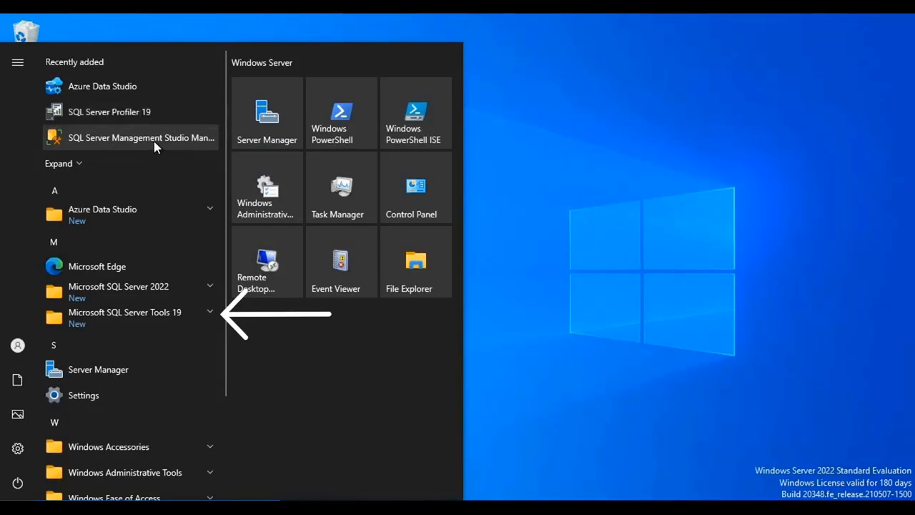
pyautogui.click(214, 316)
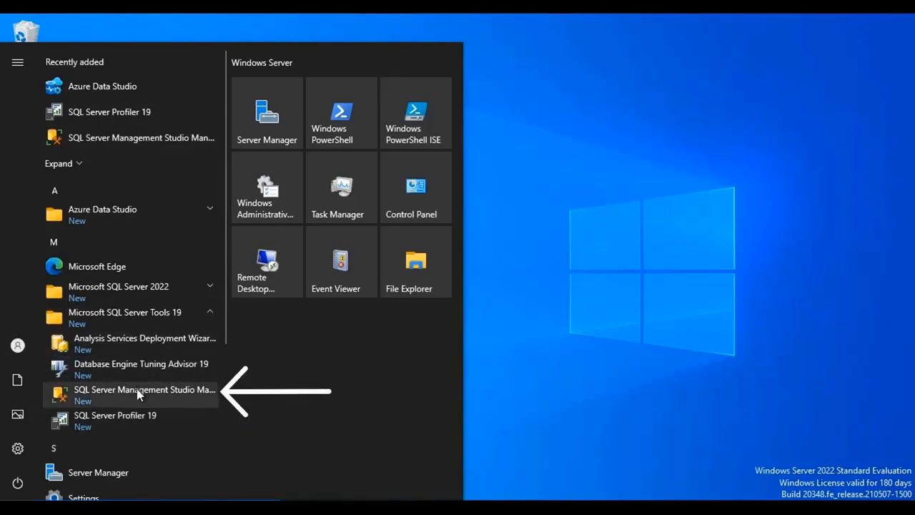
pyautogui.click(109, 394)
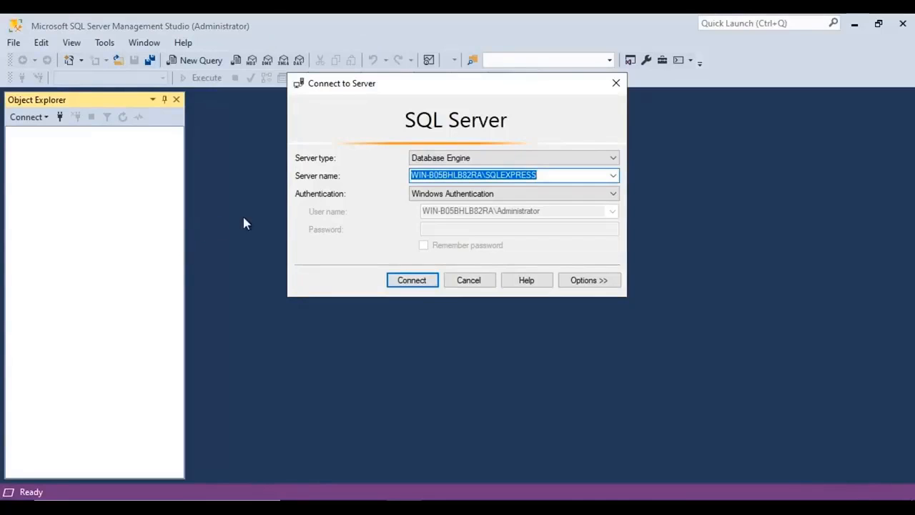
# Check the server name's SQLEXPRESS instance and connect to that Database Engine with Windows Authentication
pyautogui.click(551, 176)
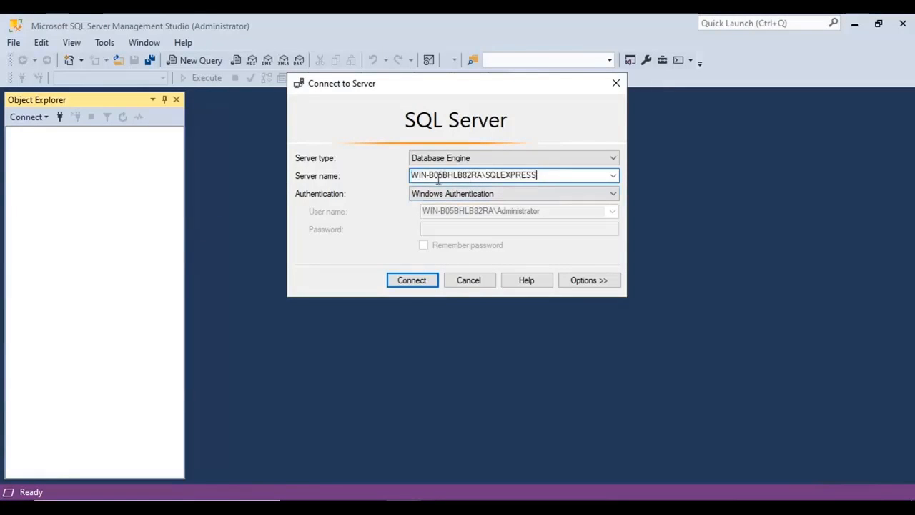
pyautogui.moveTo(412, 175); pyautogui.dragTo(542, 175)
pyautogui.click(485, 175)
pyautogui.click(486, 175)
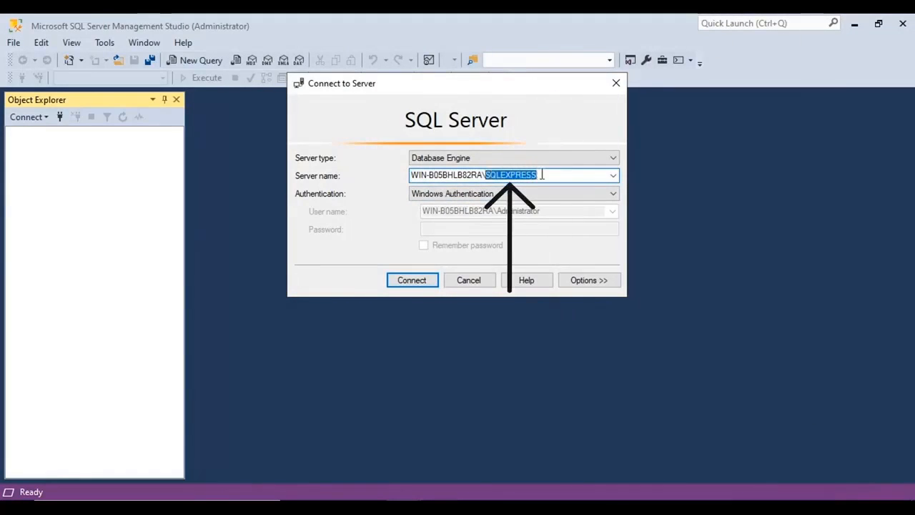
pyautogui.click(547, 174)
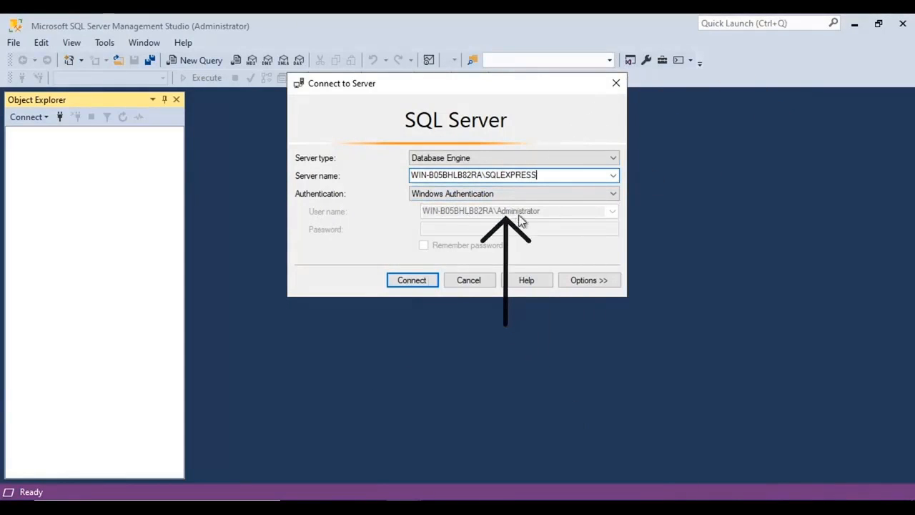
pyautogui.click(405, 282)
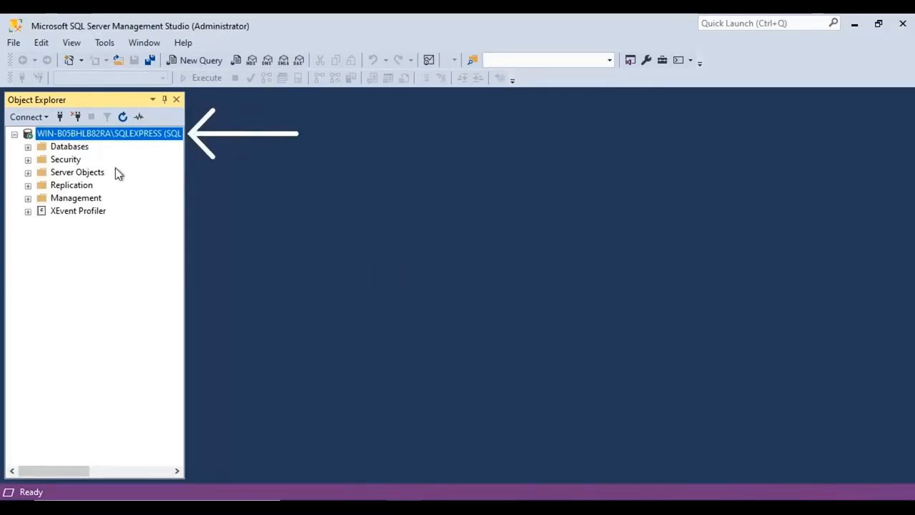
# Examine the contents of the Databases folder and the commands available for it, without running any
pyautogui.click(28, 147)
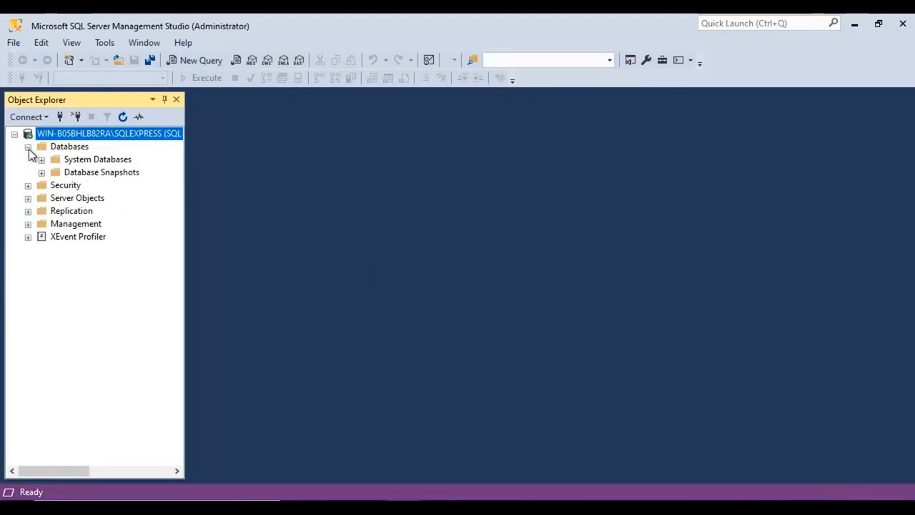
pyautogui.rightClick(72, 151)
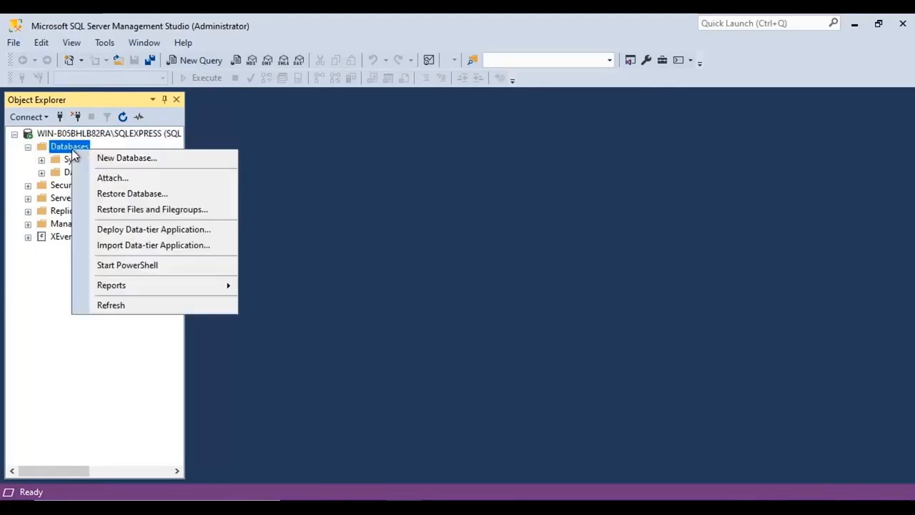
pyautogui.click(28, 301)
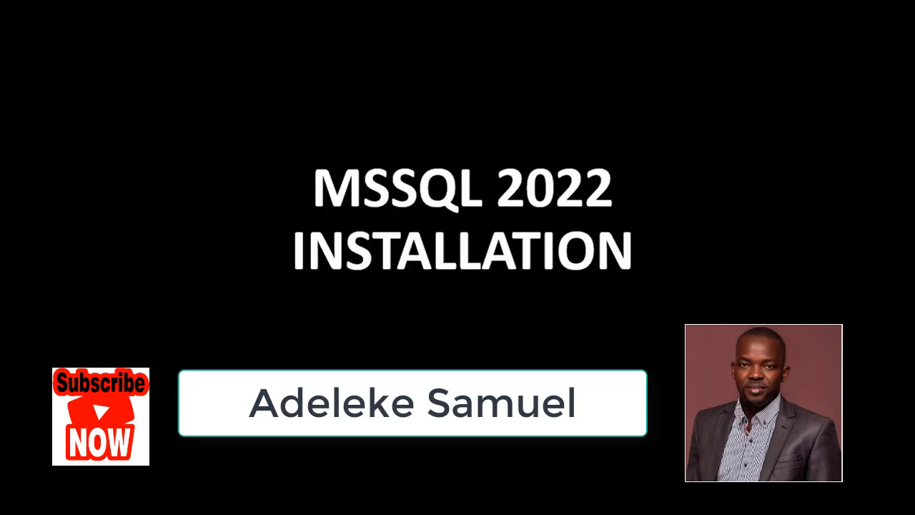